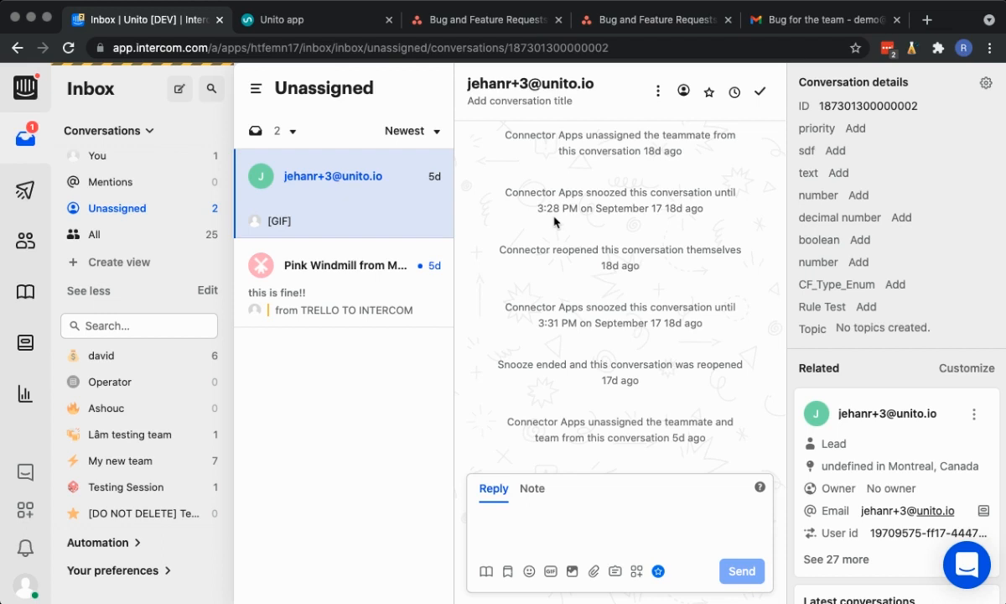
Send the drafted "Make Unito faster!" email from Gmail and open the resulting conversation in Intercom's Unassigned inbox
left_click(758, 20)
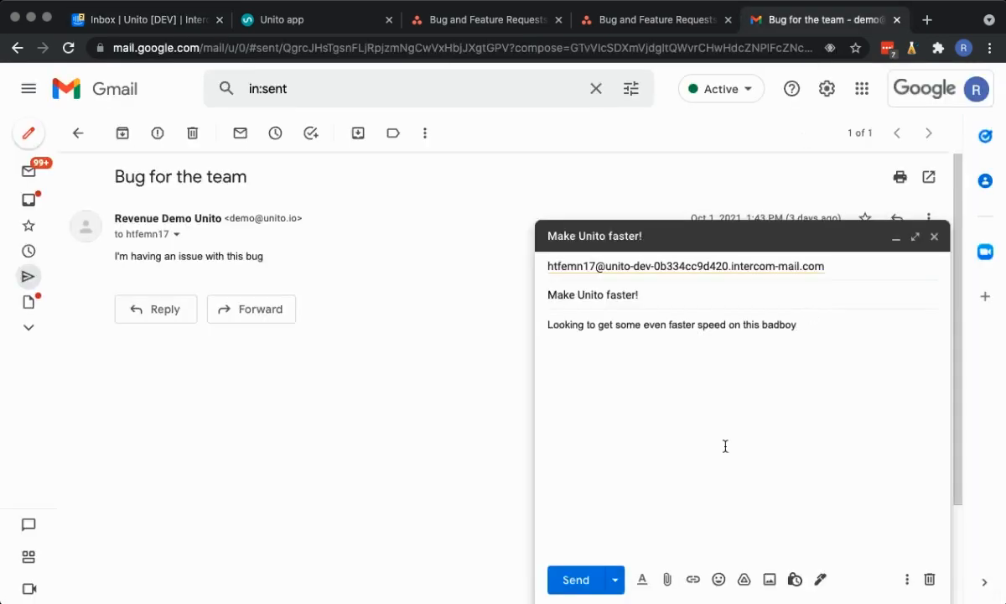
left_click(575, 579)
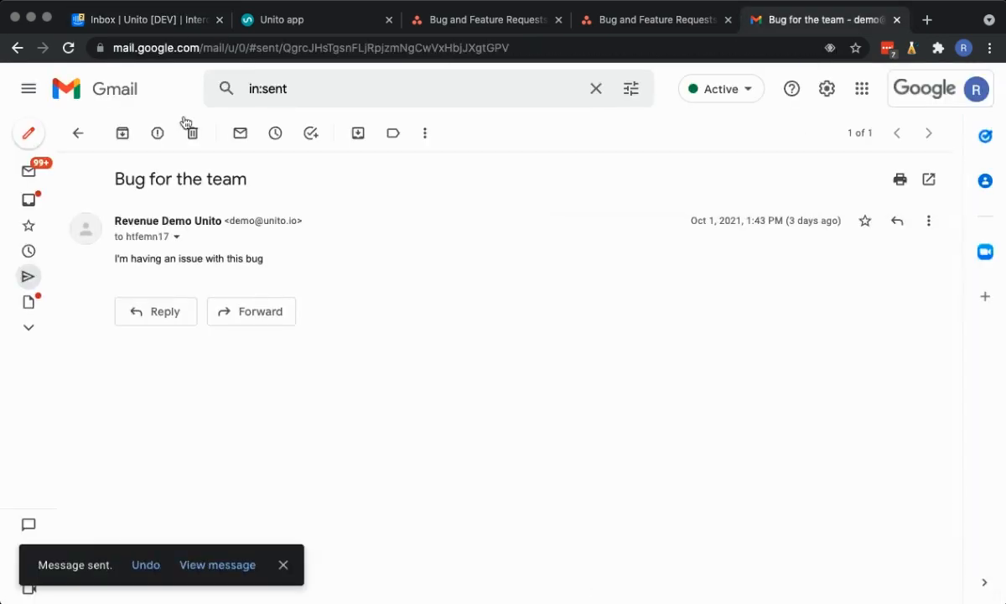
left_click(131, 24)
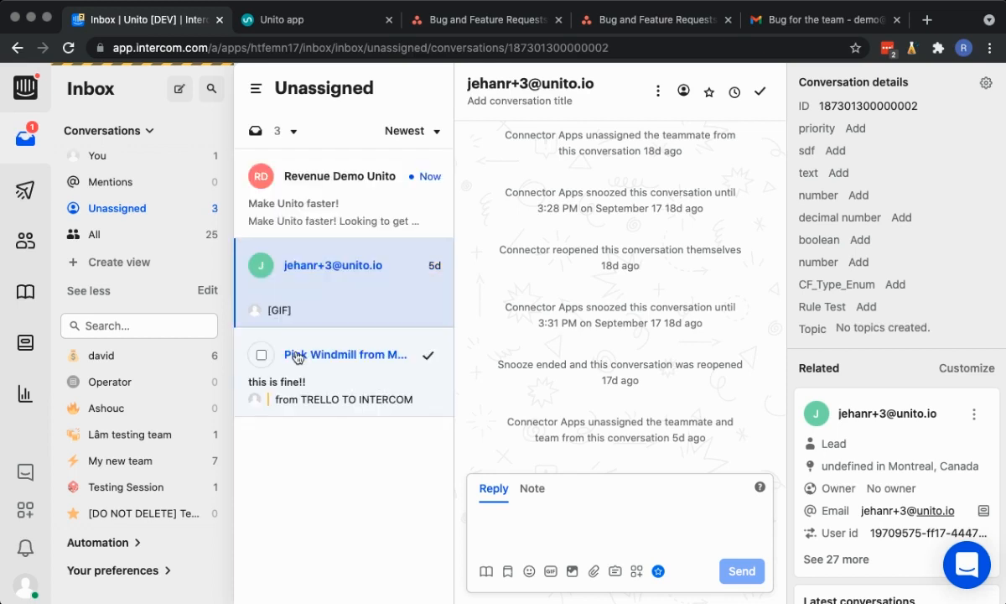
left_click(357, 215)
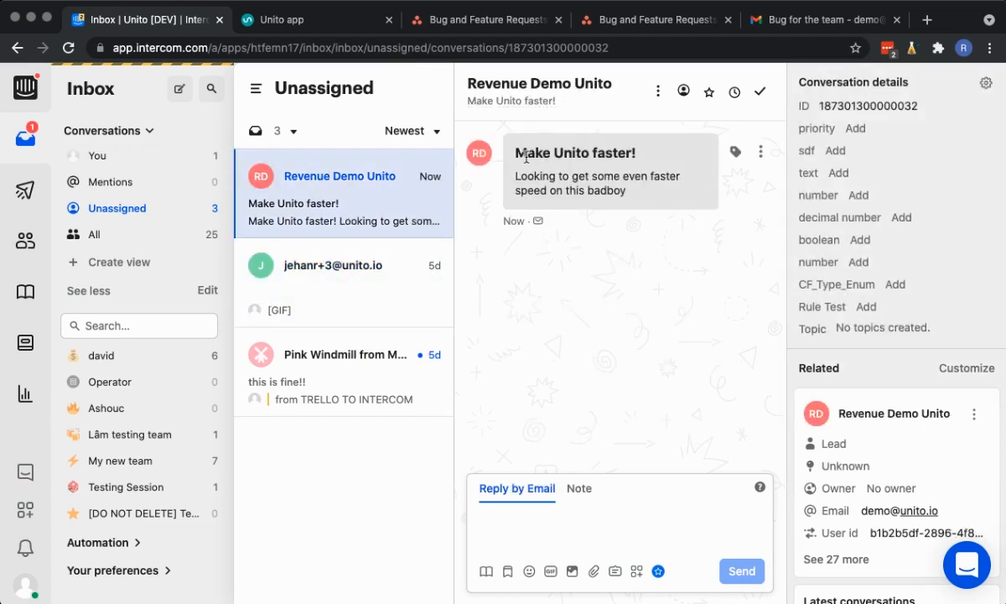
Reply to the "Make Unito faster!" conversation by email with "Great, will get some feedback to the team"
left_click(555, 510)
type("Great, will get some feedback to the team")
key("super+Return")
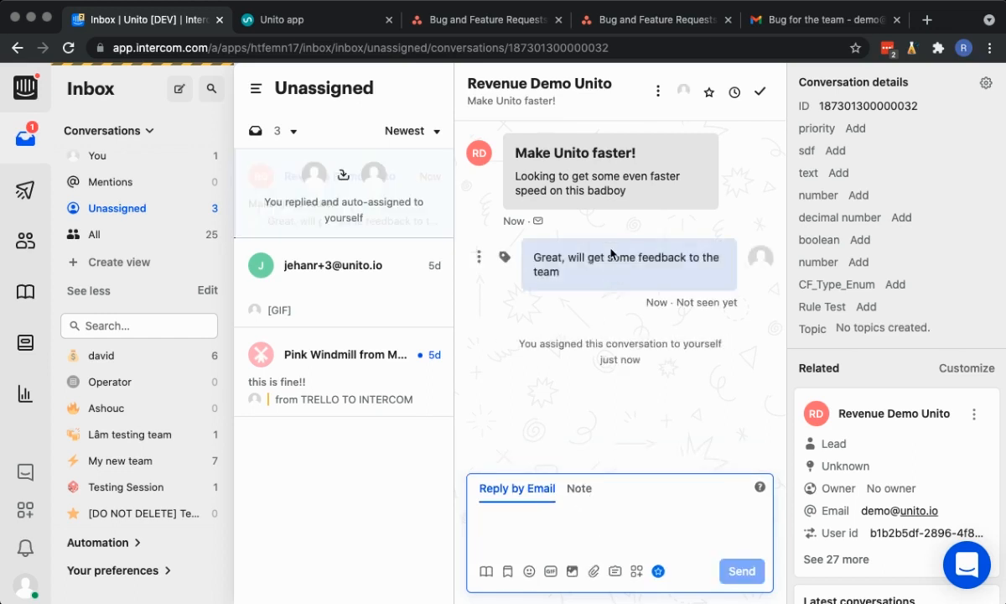
Assign the conversation to the team "My new team" and open that team's inbox
left_click(681, 90)
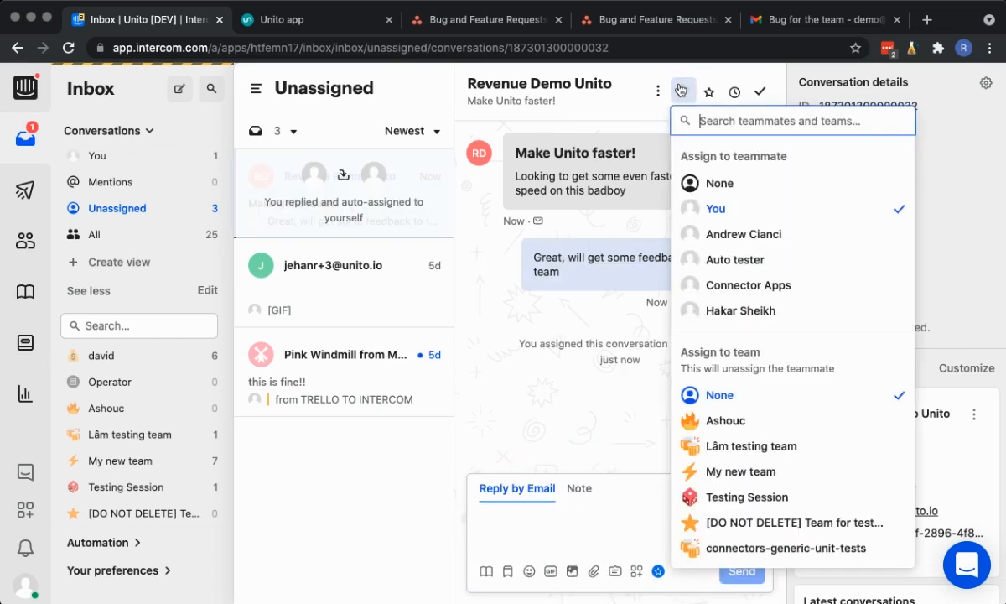
left_click(777, 480)
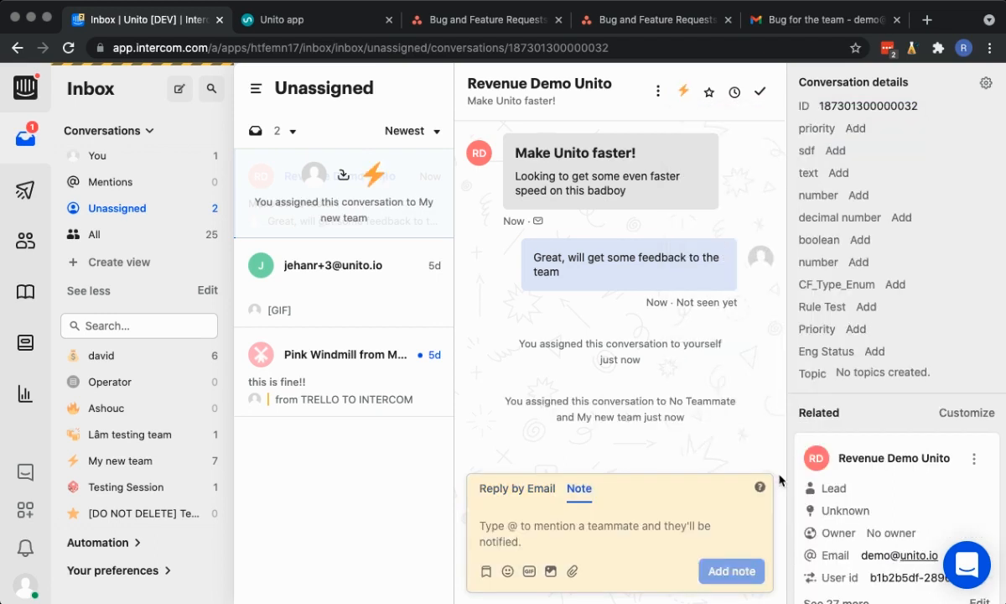
left_click(151, 460)
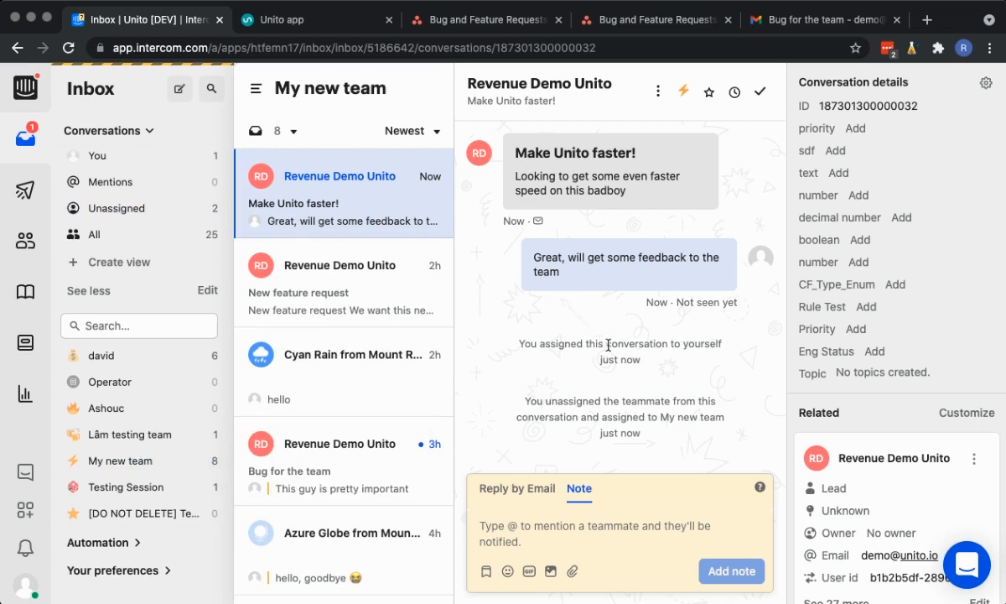
Add the internal note "hey to product, can we increase the speed?" and set the conversation's Priority to Low
mouse_move(352, 310)
left_click(601, 533)
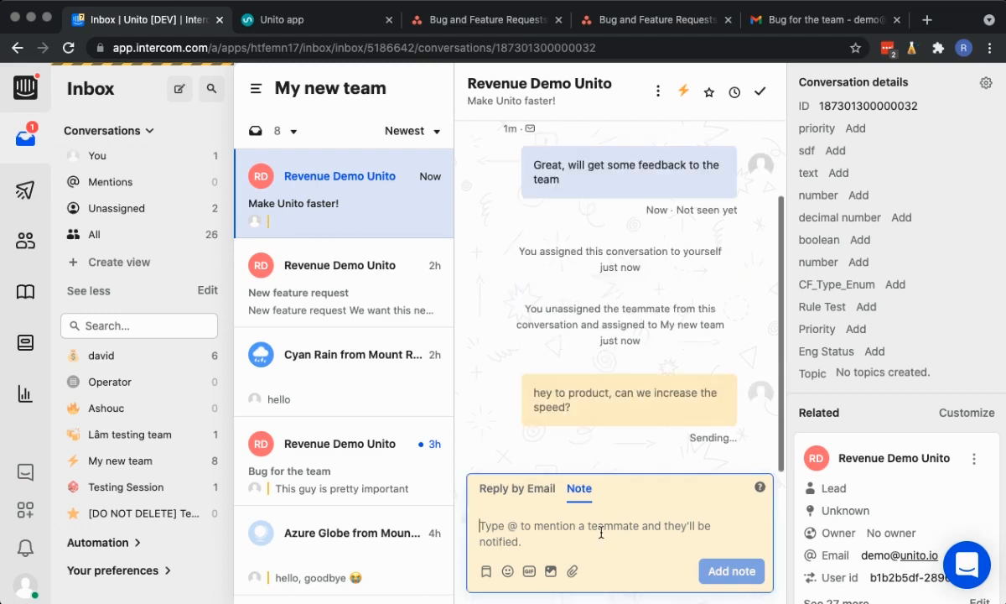
left_click(859, 329)
left_click(890, 421)
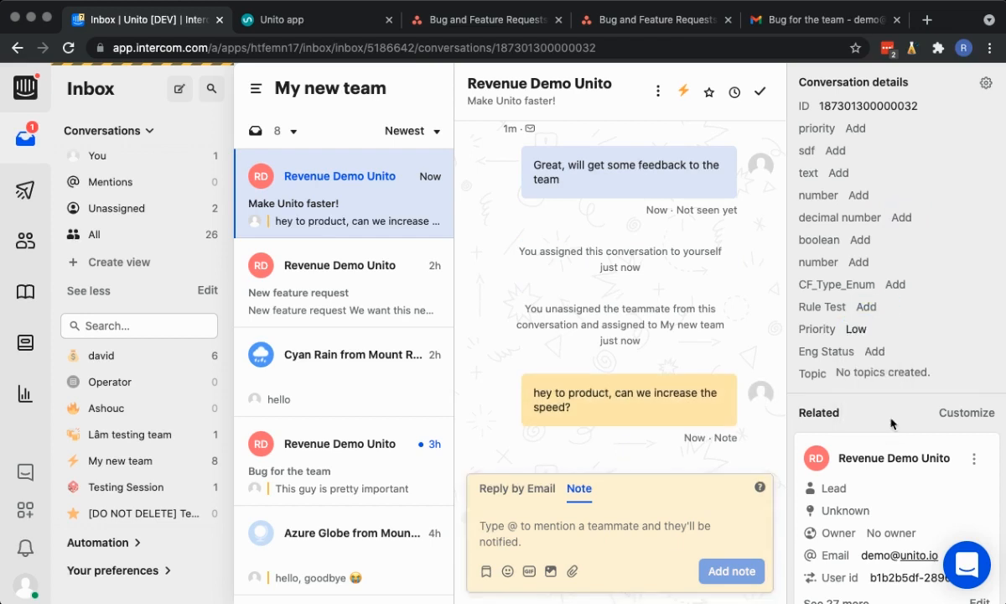
Examine the Eng Status attribute in the conversation details, leaving it unset
left_click(882, 354)
left_click(934, 347)
triple_click(807, 350)
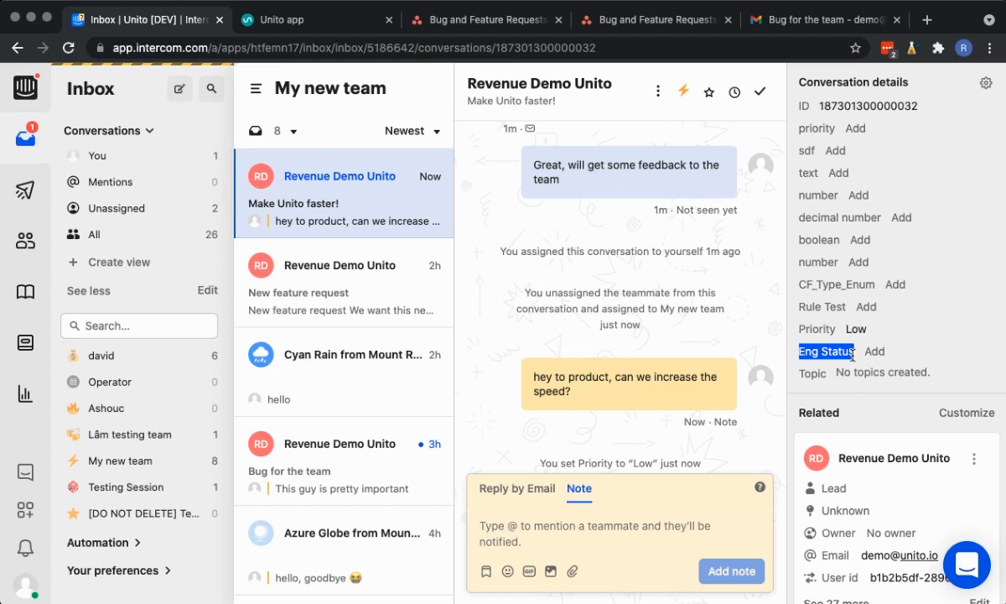
Tag the email reply in the conversation with "Feature request" and save the tag
left_click(506, 164)
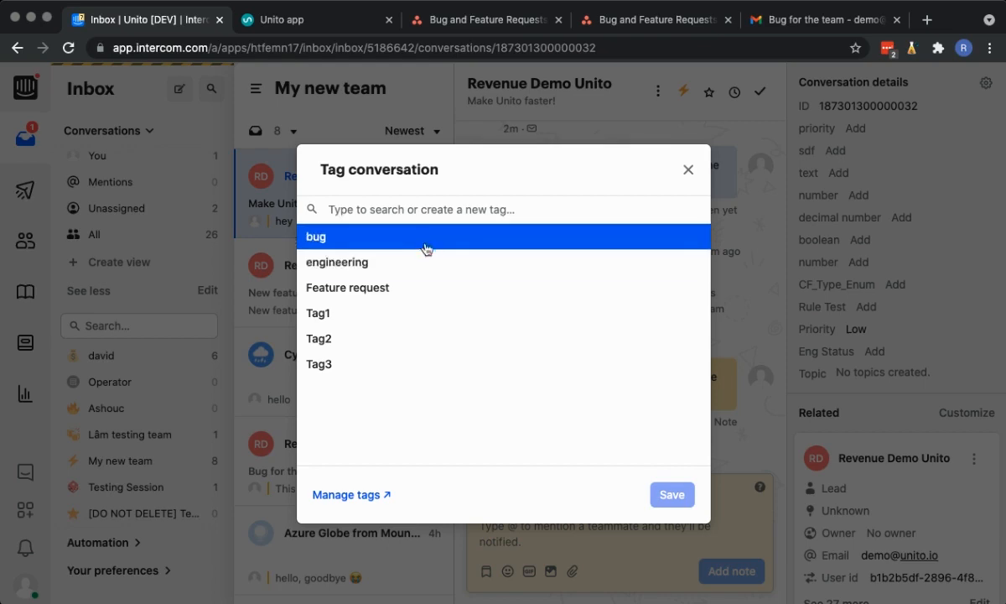
left_click(416, 288)
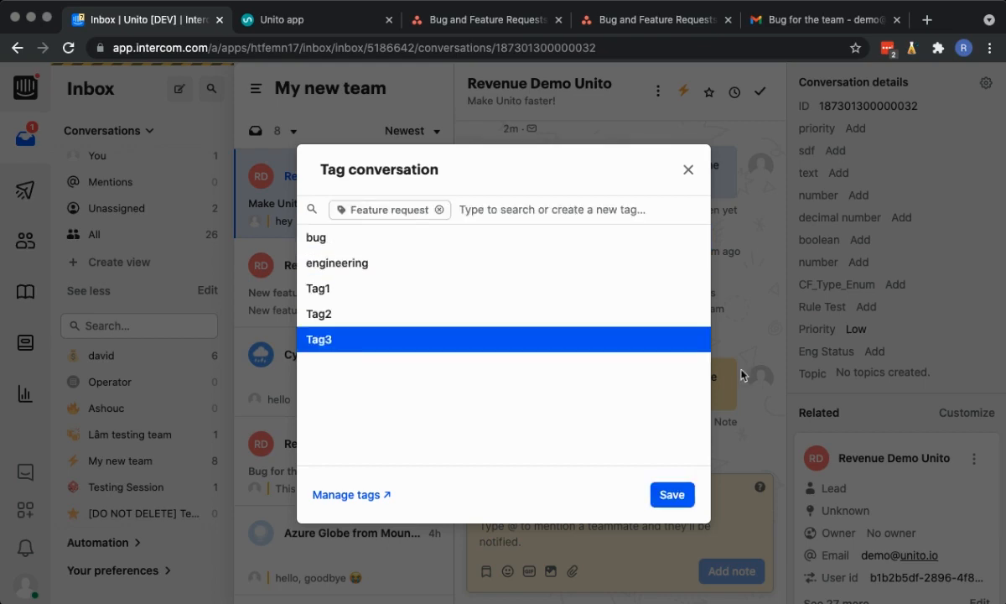
left_click(672, 496)
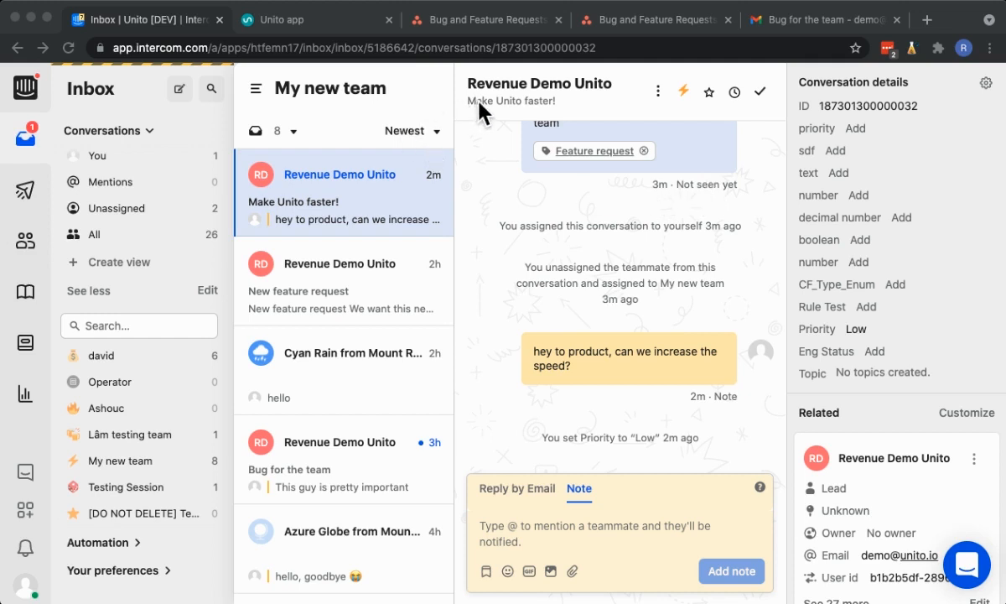
Switch to Asana's Bug and Feature Requests board and review the "Make Unito faster!" task's tag, priority, description and comment
left_click(508, 23)
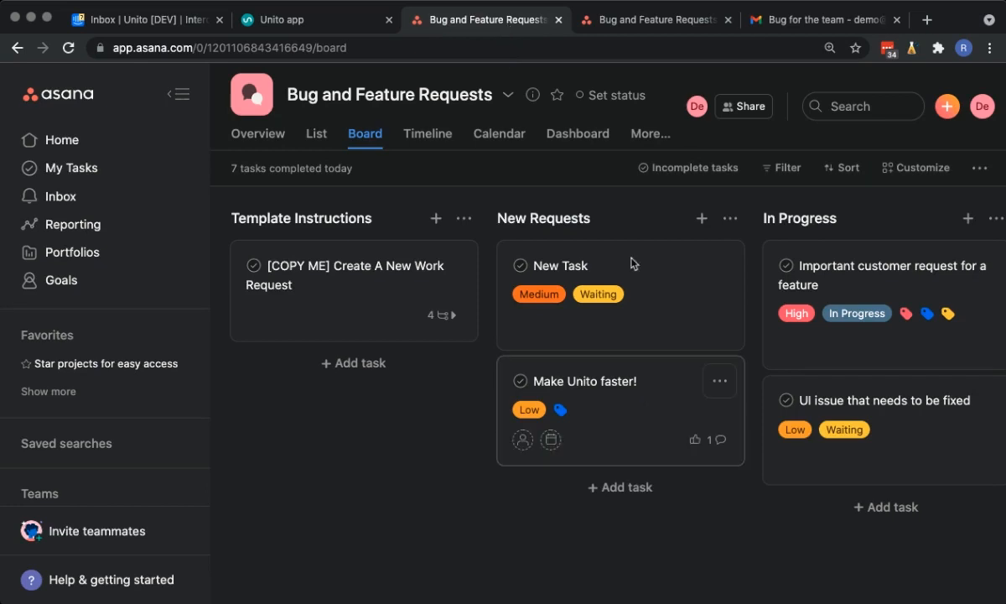
left_click(585, 404)
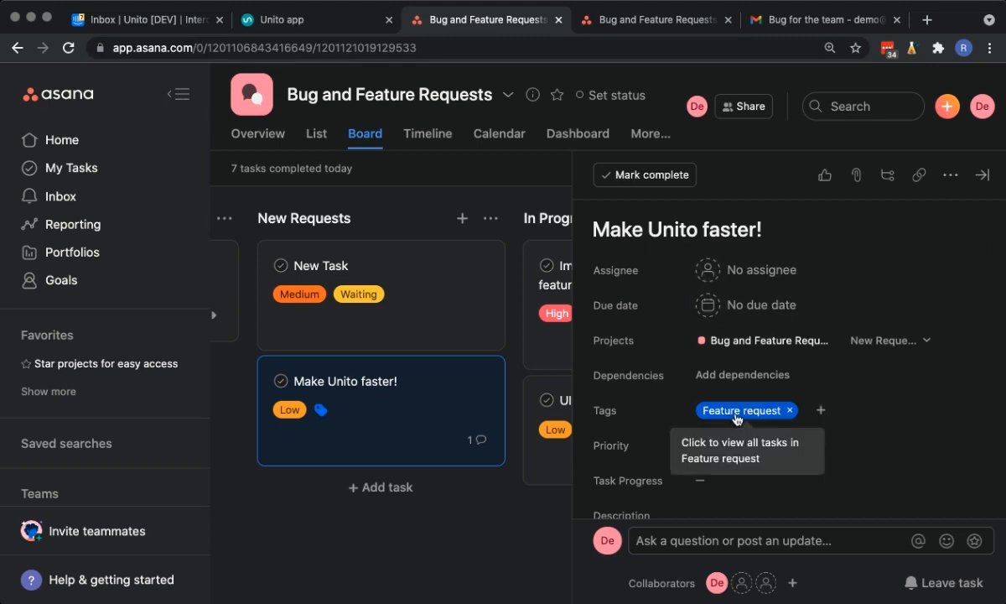
scroll(736, 419, "down", 1)
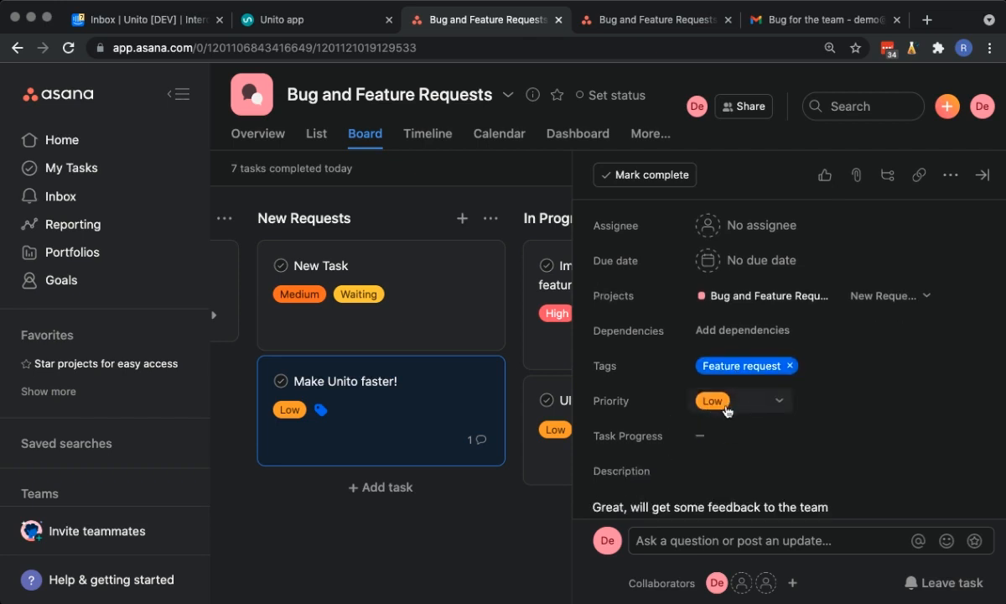
scroll(735, 409, "down", 3)
scroll(726, 405, "down", 5)
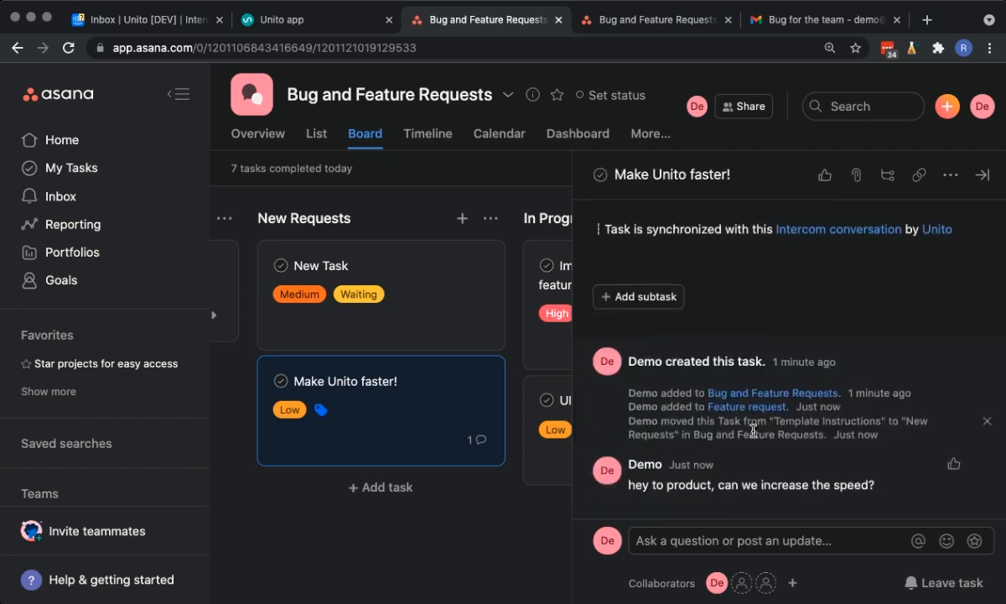
left_click_drag(628, 484, 878, 484)
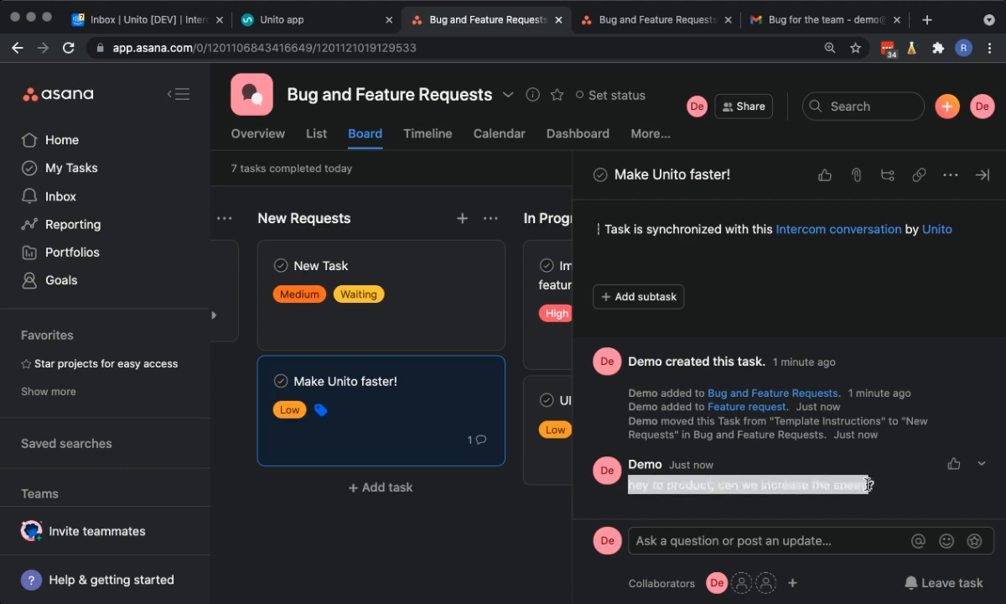
left_click(886, 493)
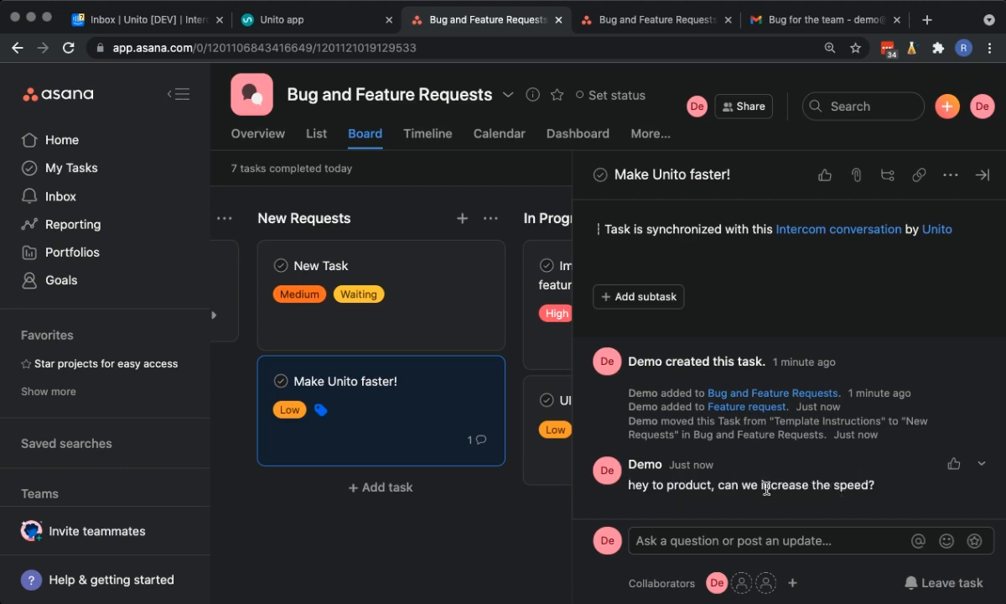
Comment on the task with thanks to the colleague and "I'll get to it when I can", and move it to the In Progress column
left_click(707, 539)
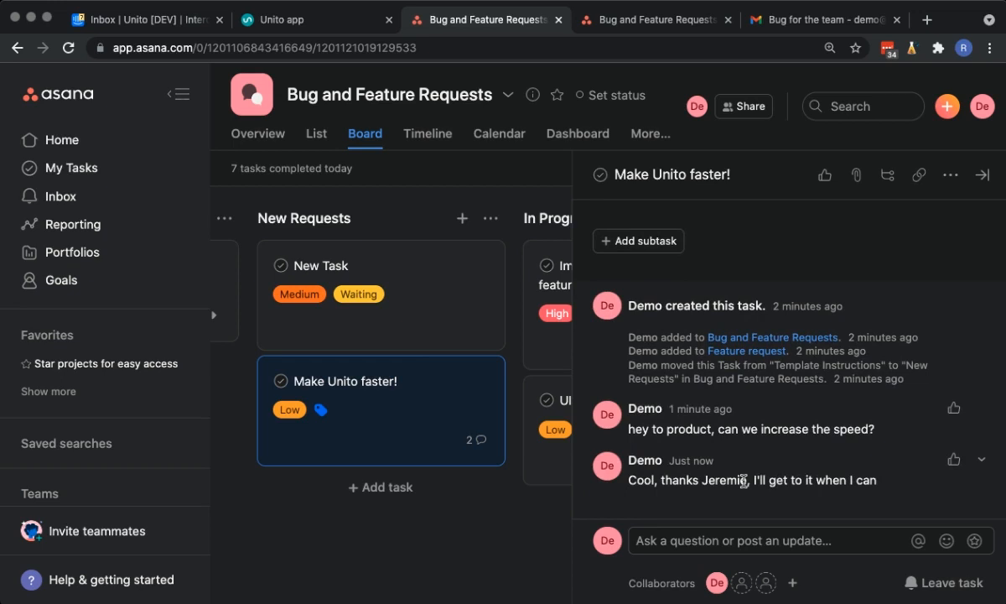
scroll(867, 478, "up", 10)
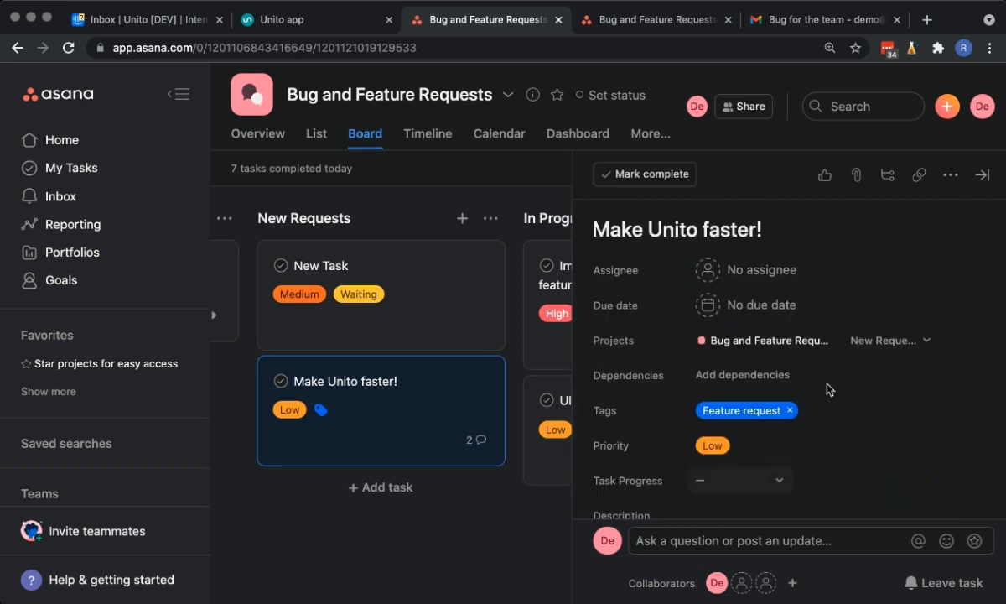
left_click(982, 174)
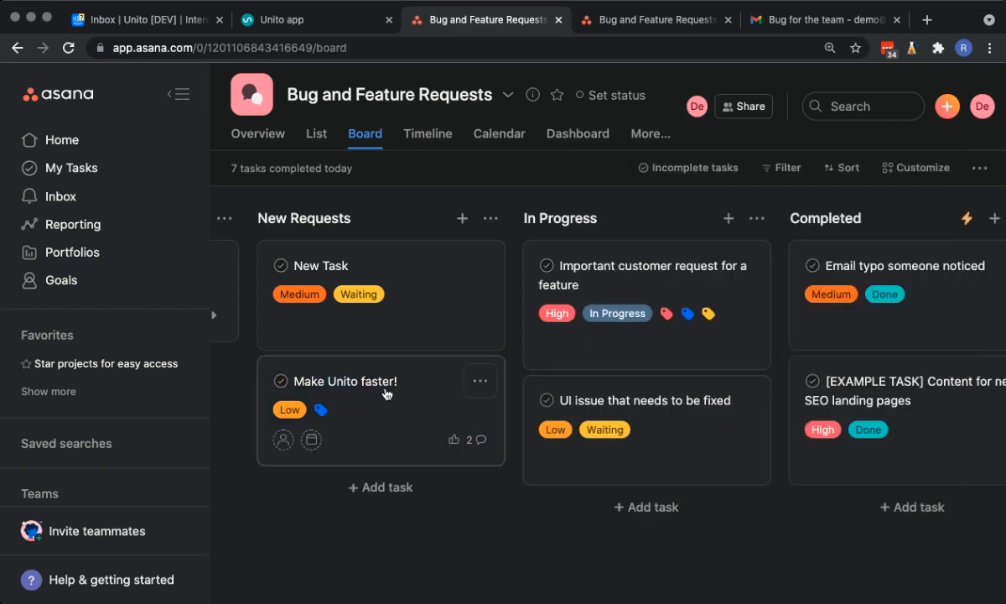
left_click_drag(371, 383, 639, 292)
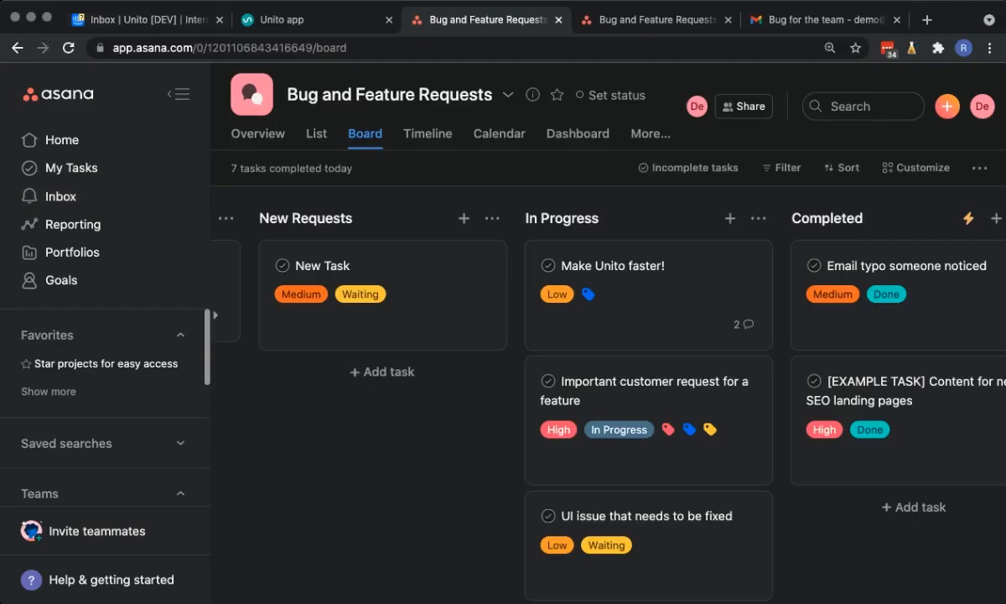
Switch to Intercom and reply to the customer by email with "Hey, we take that feedback serioulsy and are looking to imporve this arleady!"
left_click(168, 21)
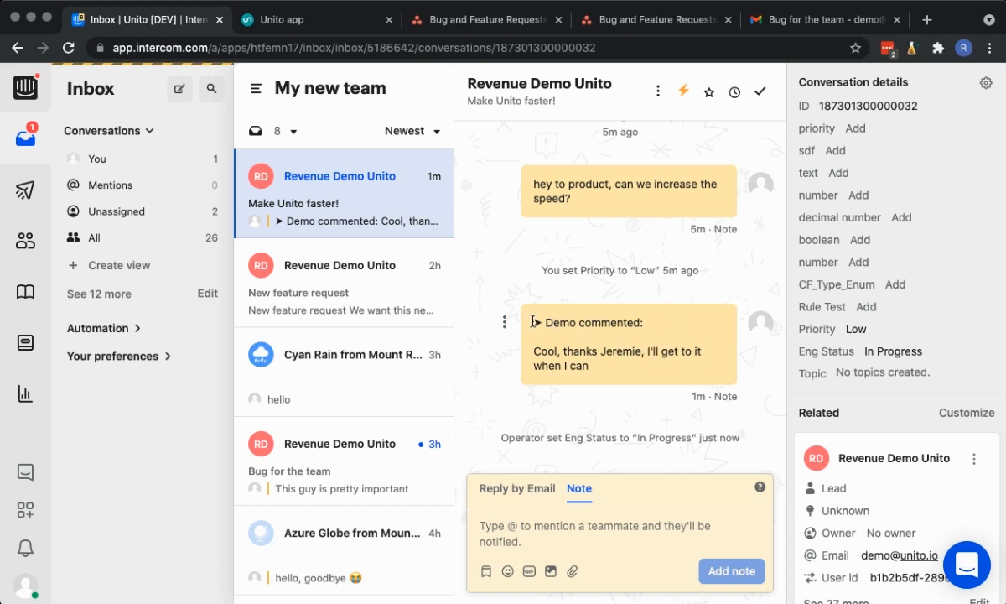
left_click_drag(532, 324, 650, 367)
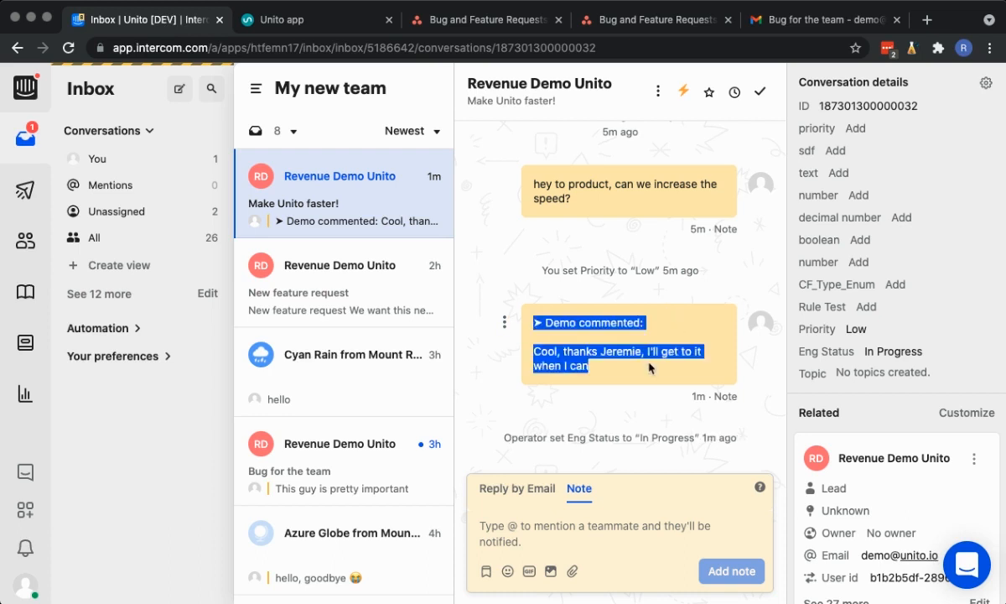
left_click_drag(545, 324, 644, 323)
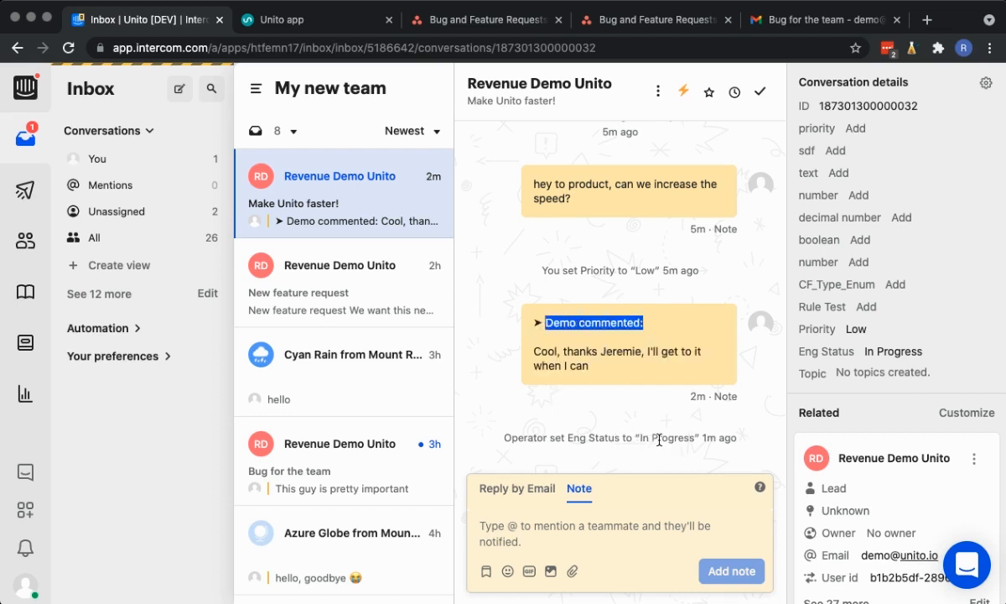
left_click(527, 493)
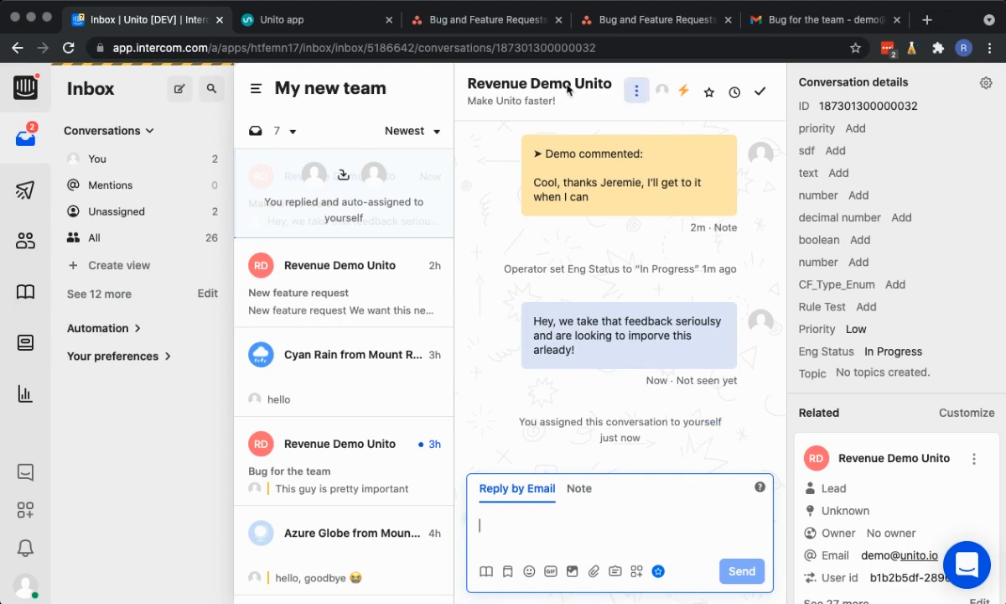
Switch to the Unito app, return to the flow overview and examine the connected Intercom team and Asana project
left_click(262, 28)
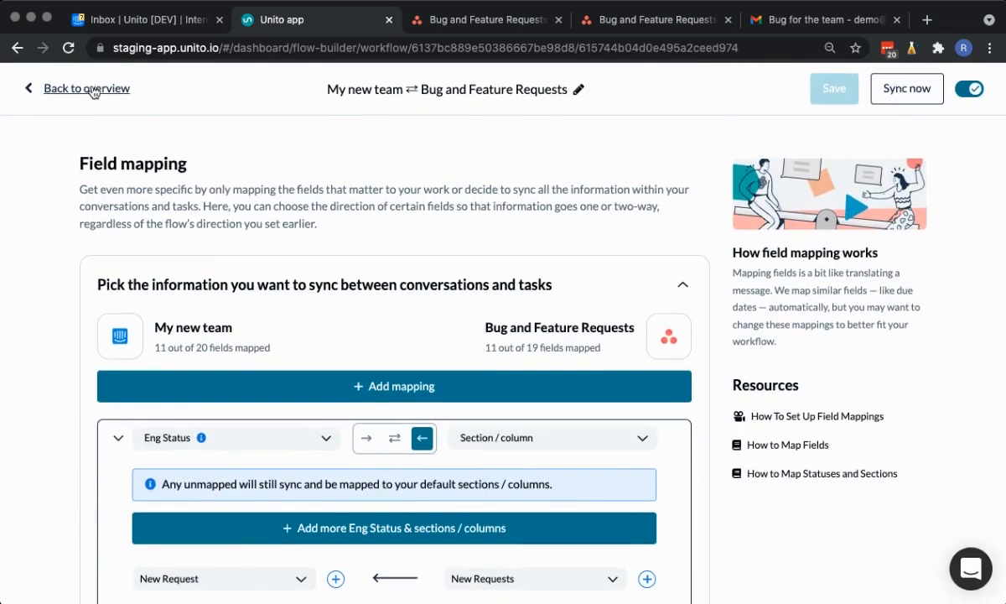
left_click(89, 93)
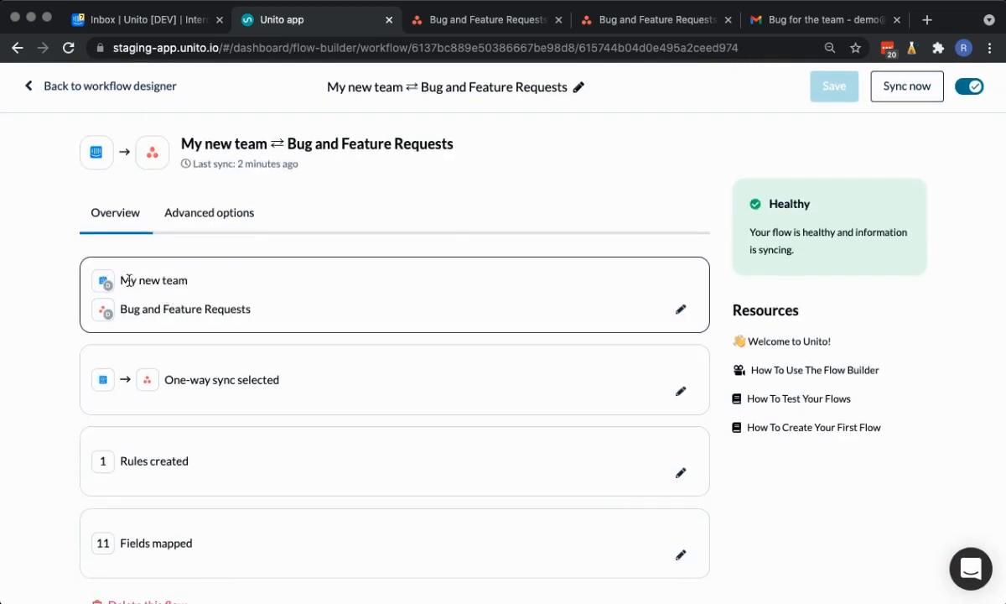
left_click_drag(121, 280, 203, 286)
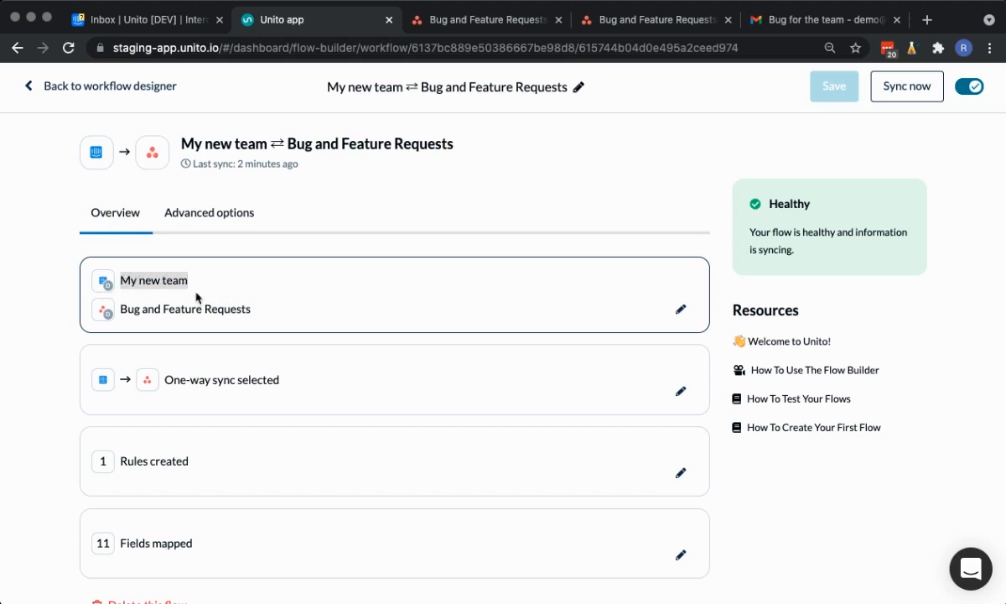
left_click_drag(119, 308, 259, 309)
scroll(259, 309, "up", 1)
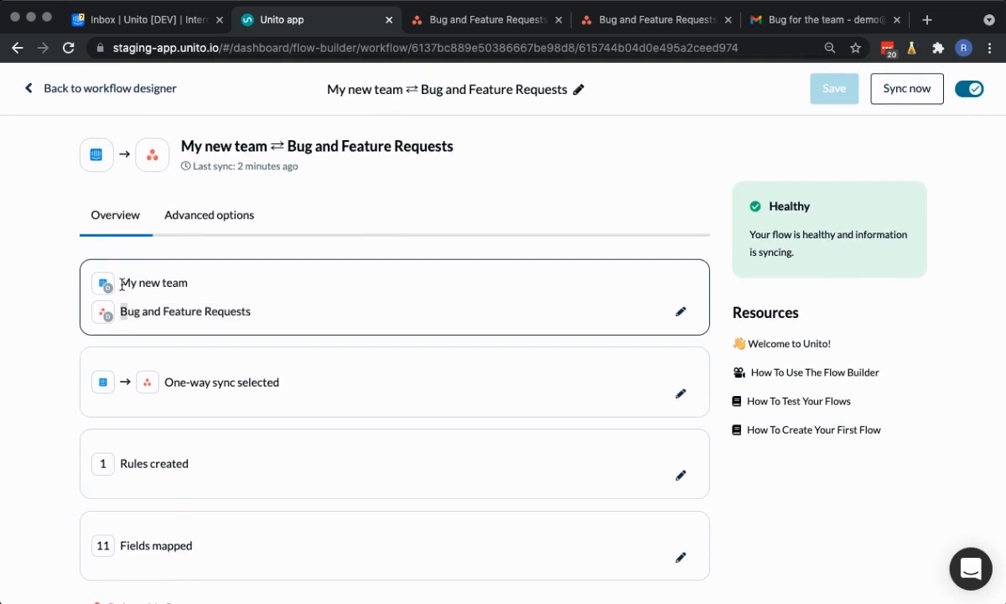
left_click_drag(119, 284, 191, 288)
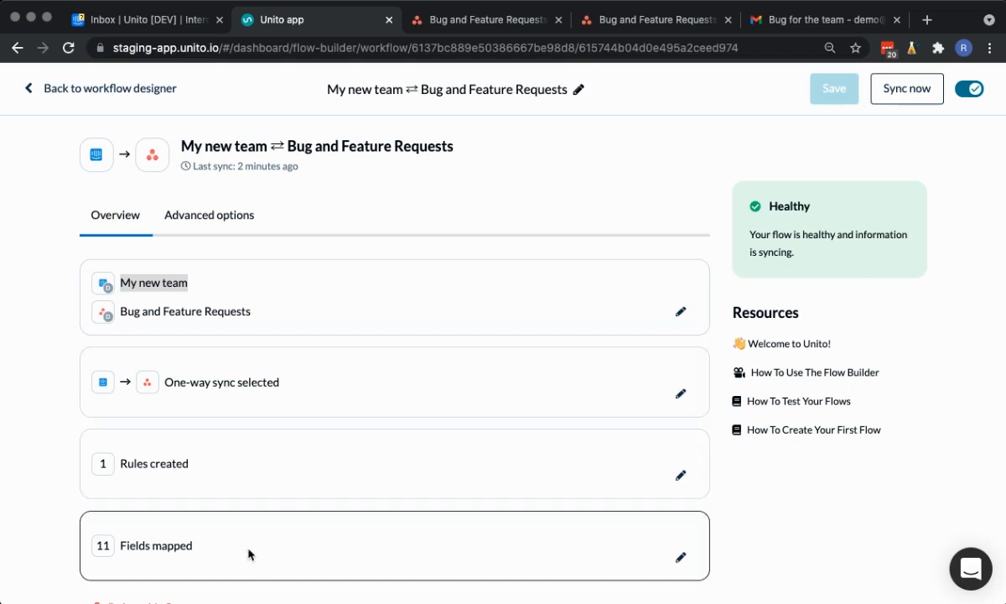
Open the flow's rules, examine the tag rule and the available triggers, and return to the flow overview
left_click(669, 480)
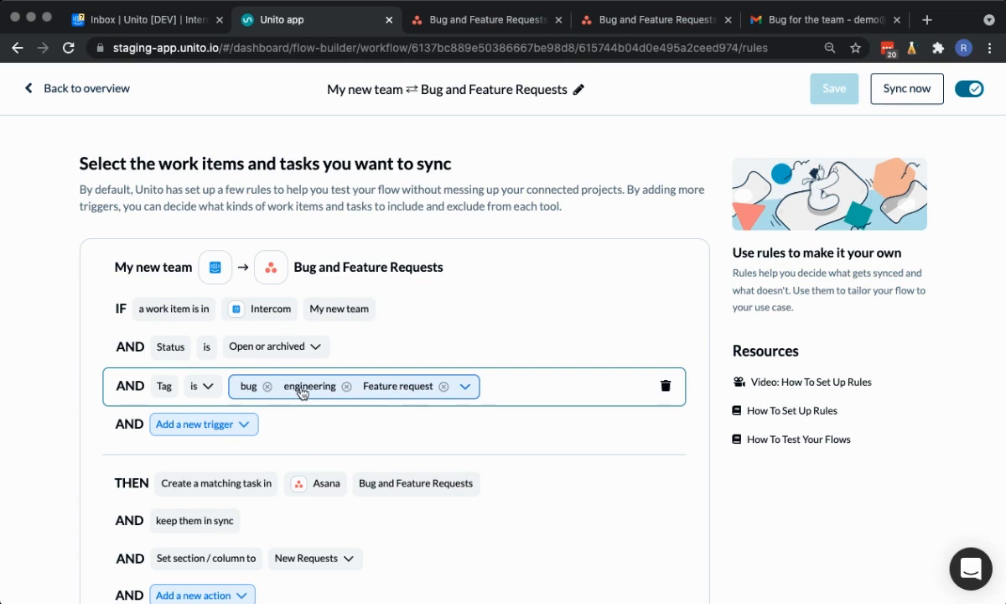
left_click(243, 426)
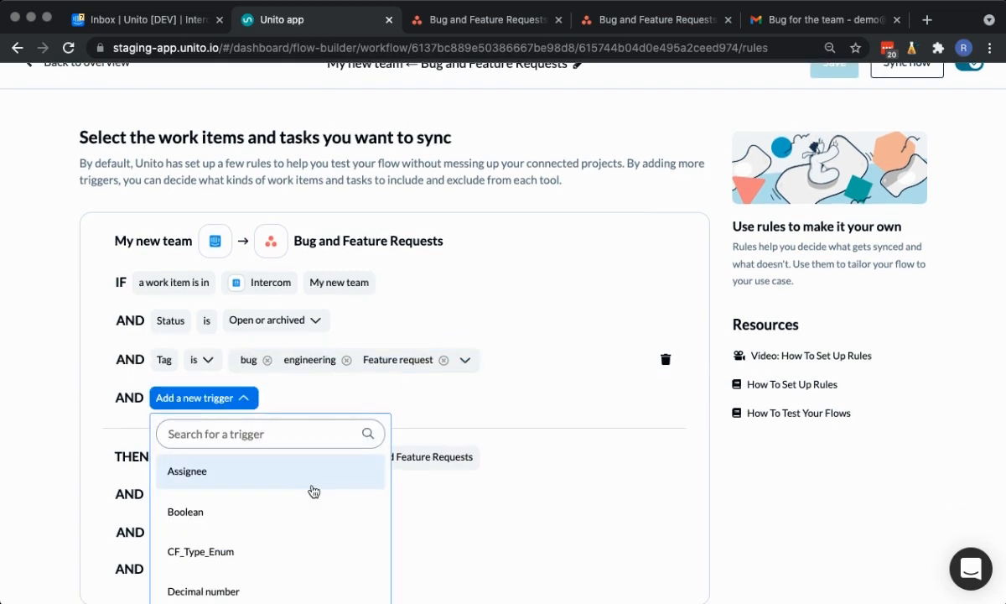
left_click(312, 404)
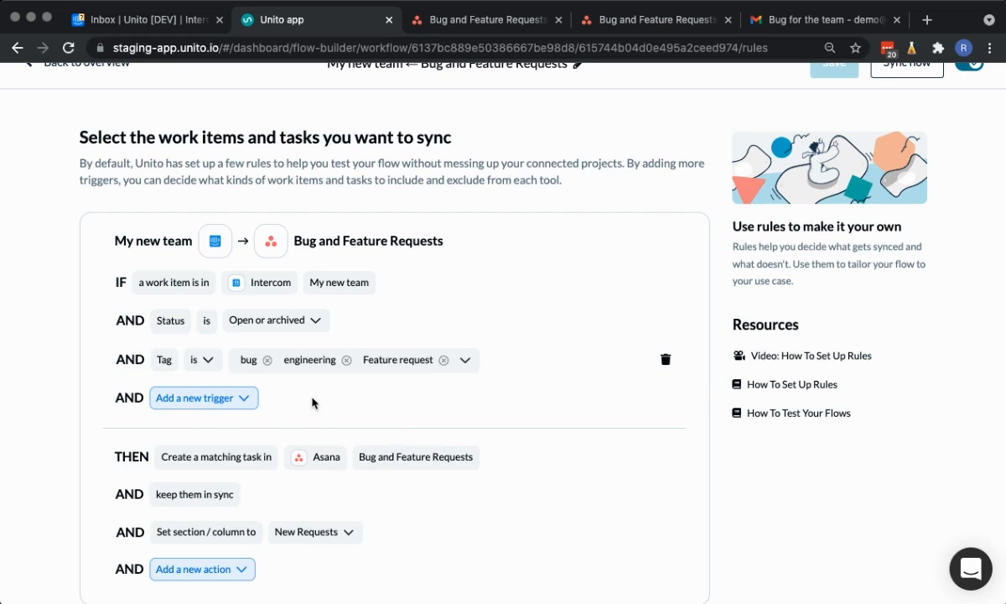
left_click(79, 89)
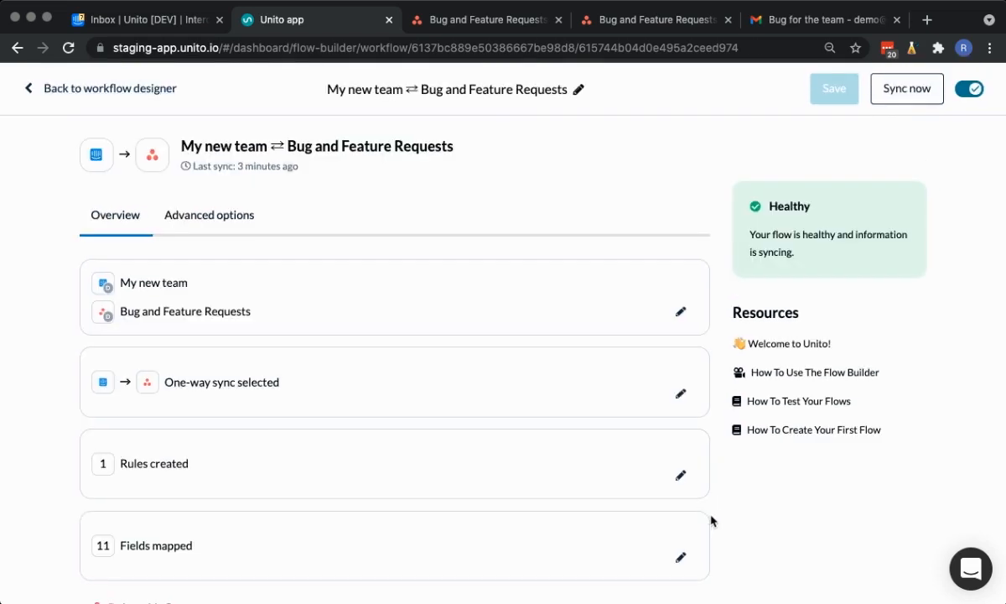
Open the flow's field mappings and review the field pairs and their sync directions between conversations and tasks
scroll(711, 521, "down", 2)
left_click(686, 487)
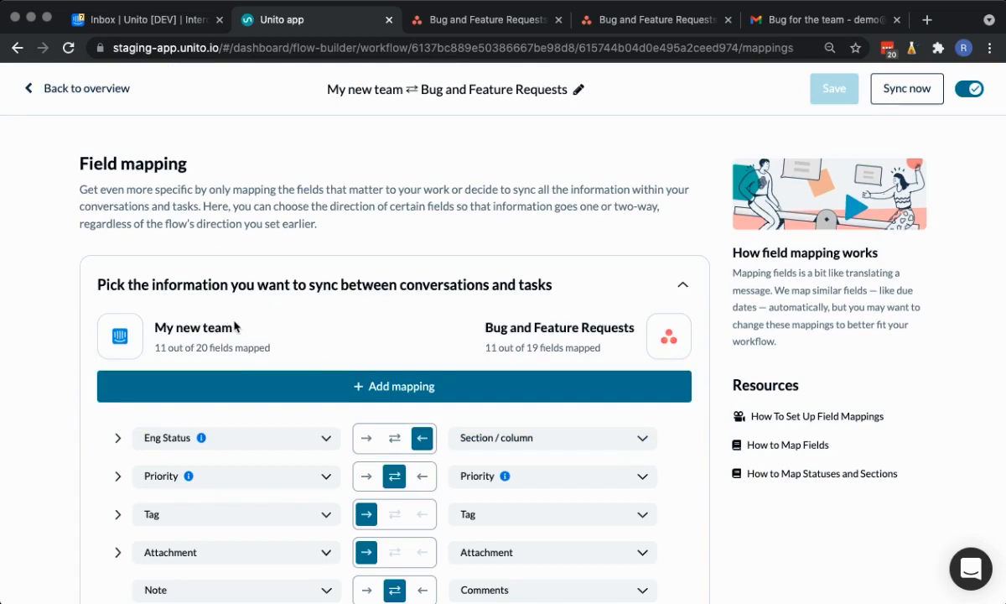
scroll(262, 341, "down", 3)
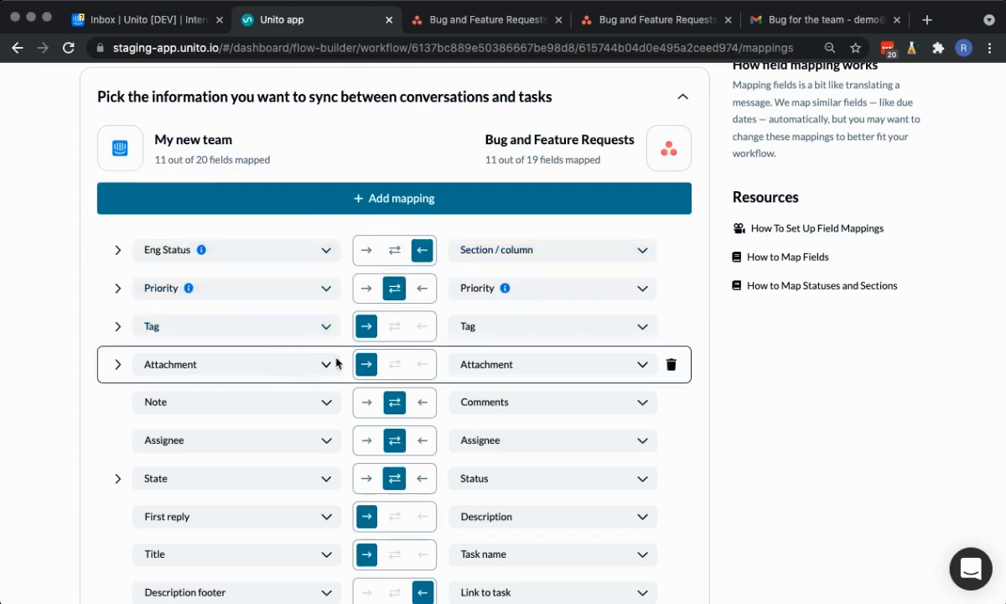
scroll(254, 363, "up", 5)
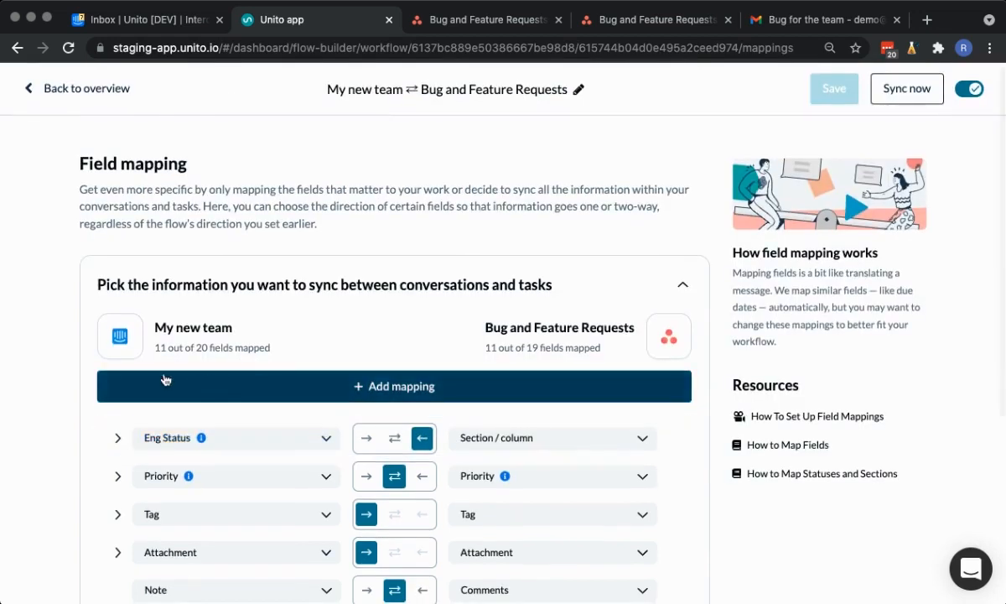
Start a new field mapping and browse the Intercom fields available for My new team without choosing one
left_click(310, 400)
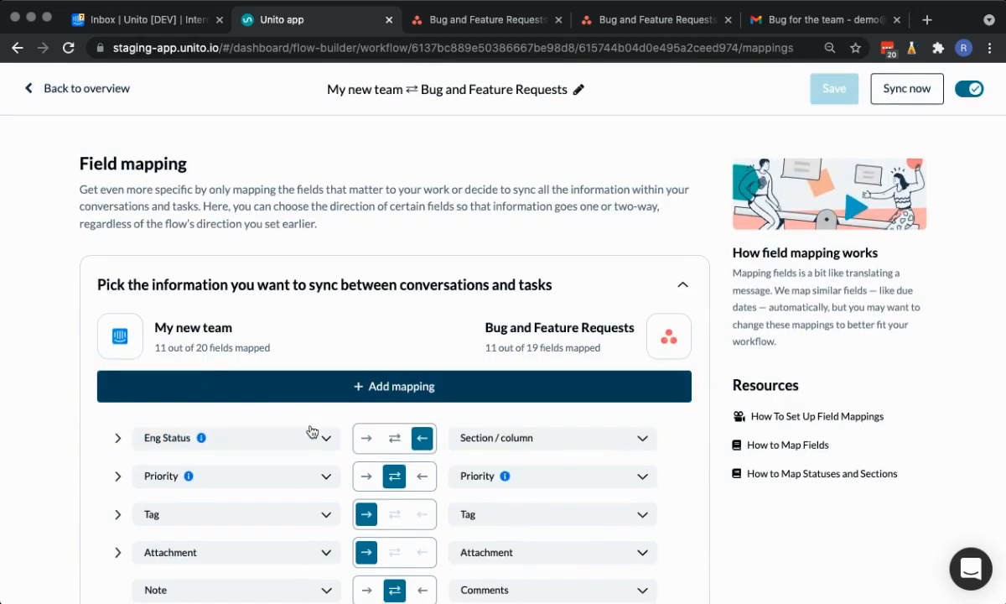
left_click(253, 441)
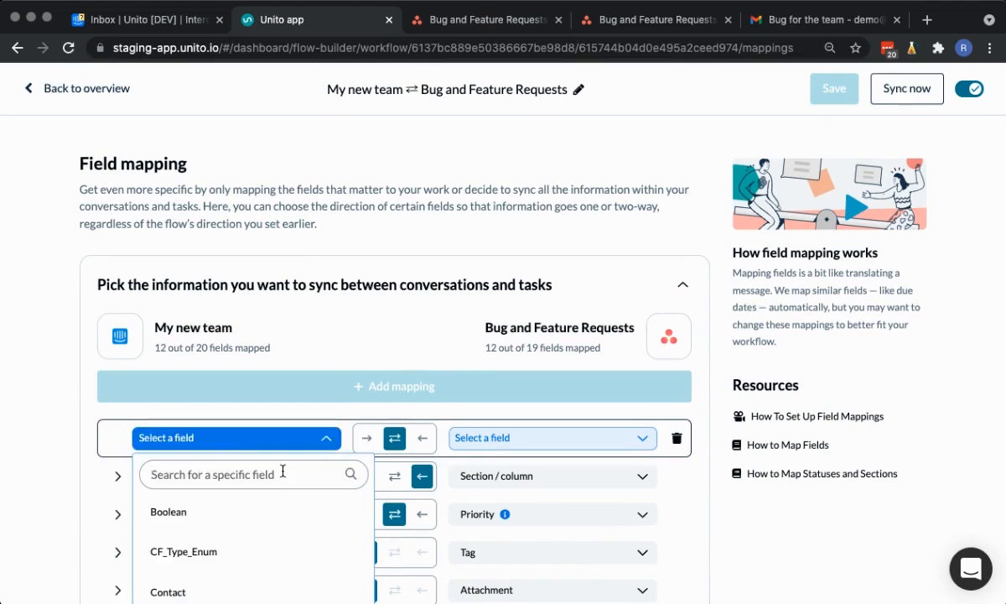
scroll(288, 474, "down", 4)
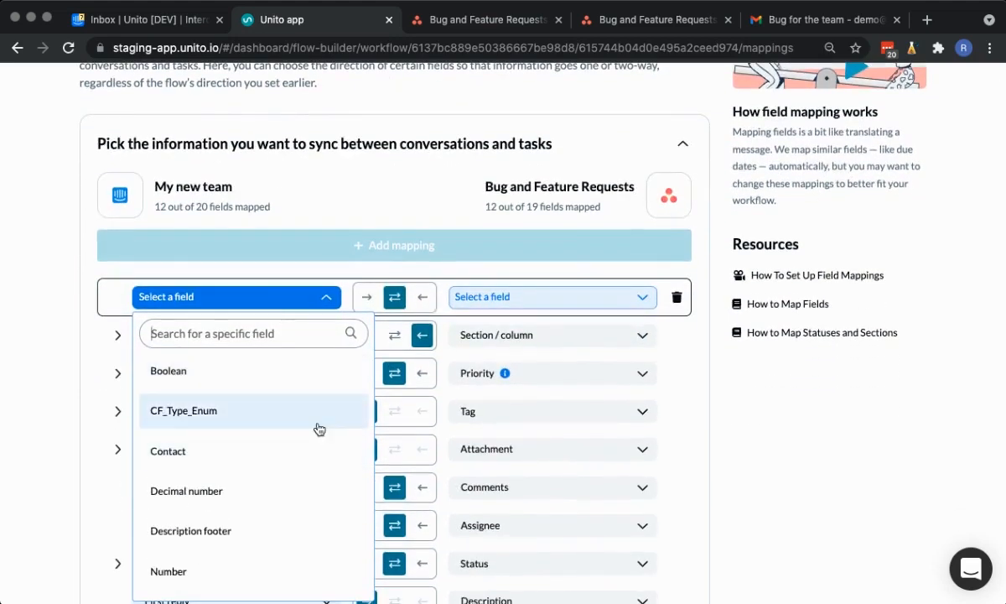
scroll(249, 402, "down", 2)
scroll(249, 402, "down", 5)
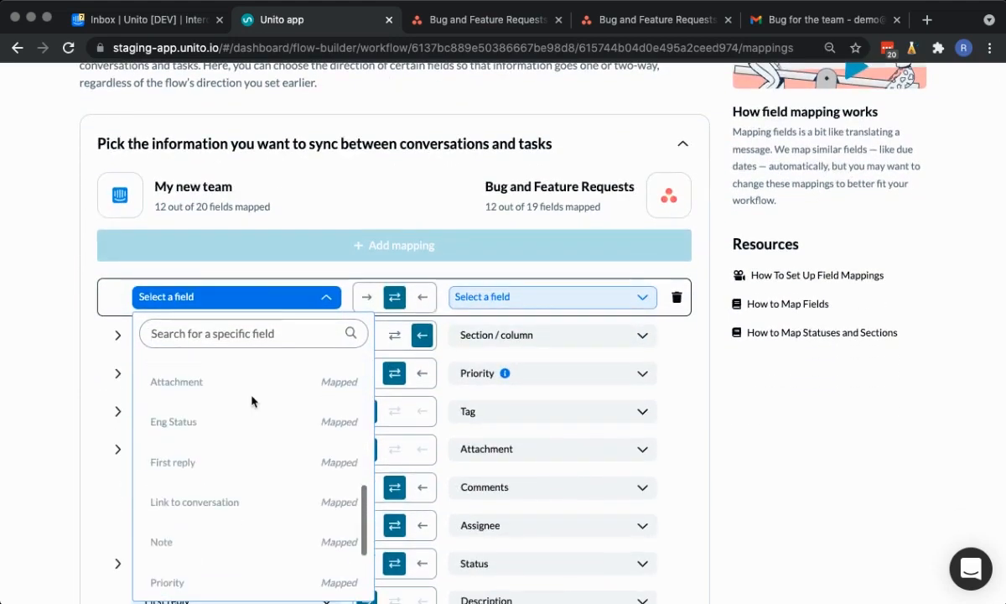
scroll(252, 401, "up", 4)
scroll(254, 403, "up", 2)
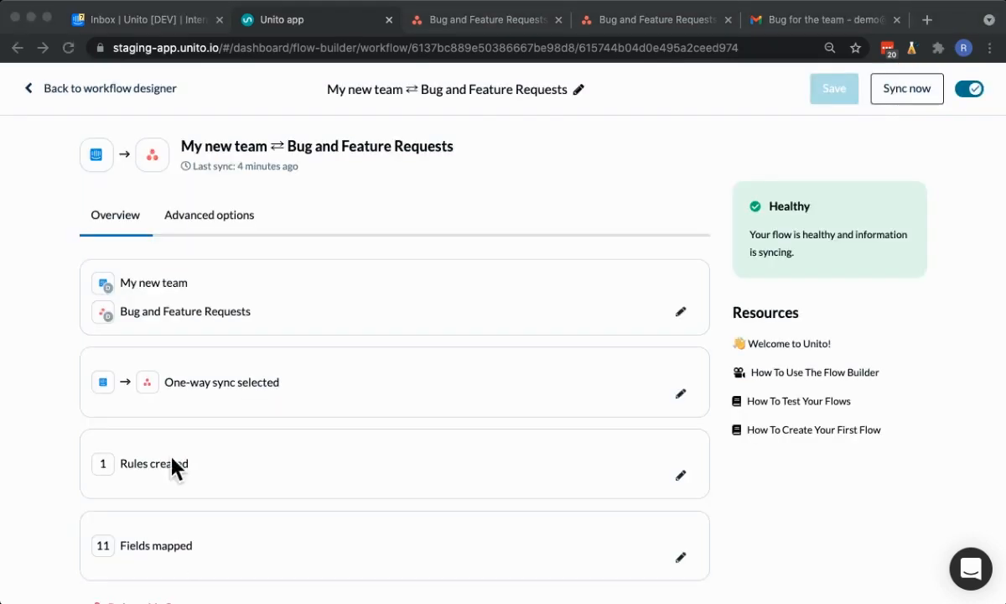